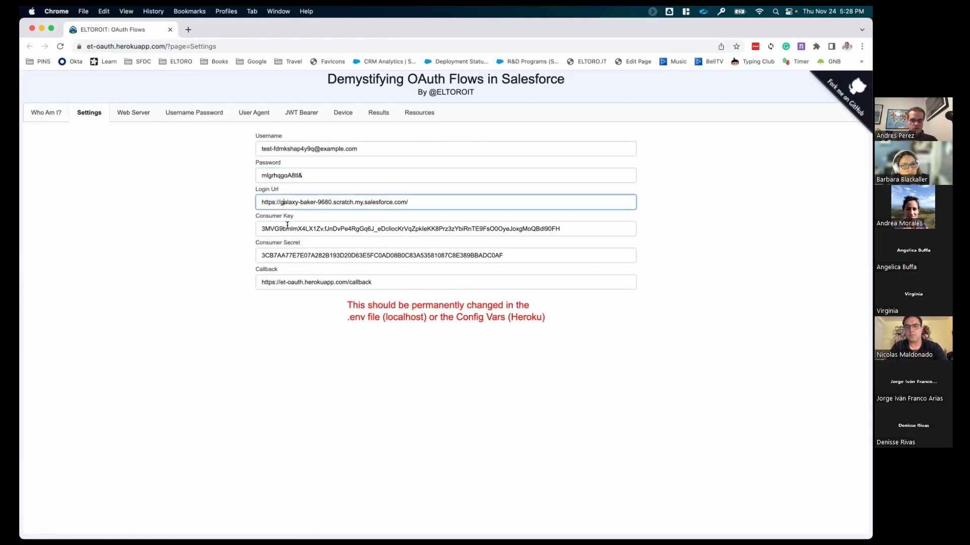
- Review the connection settings and start the Web Server flow's Salesforce authorization with Force Login, Force Consent and New Tab enabled
left_click(287, 255)
left_click(279, 282)
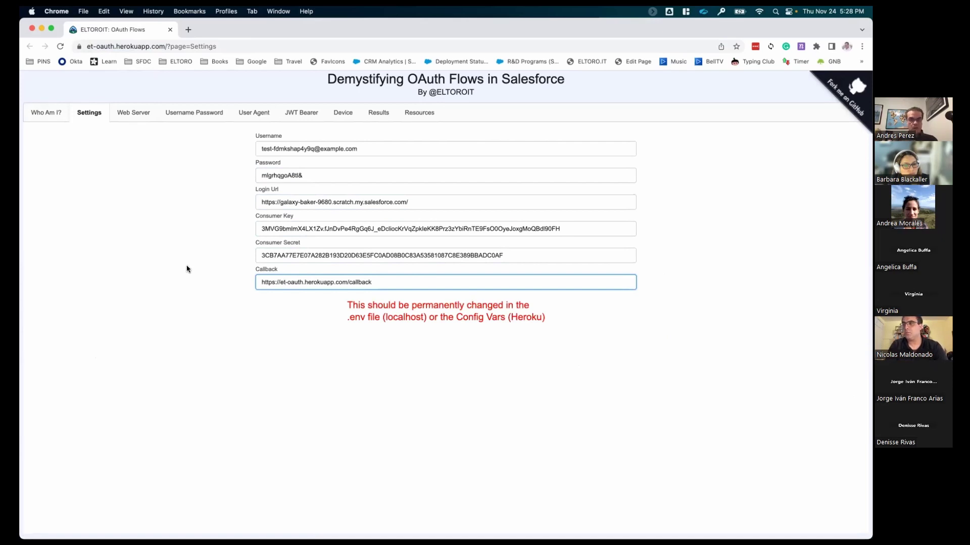
left_click(134, 114)
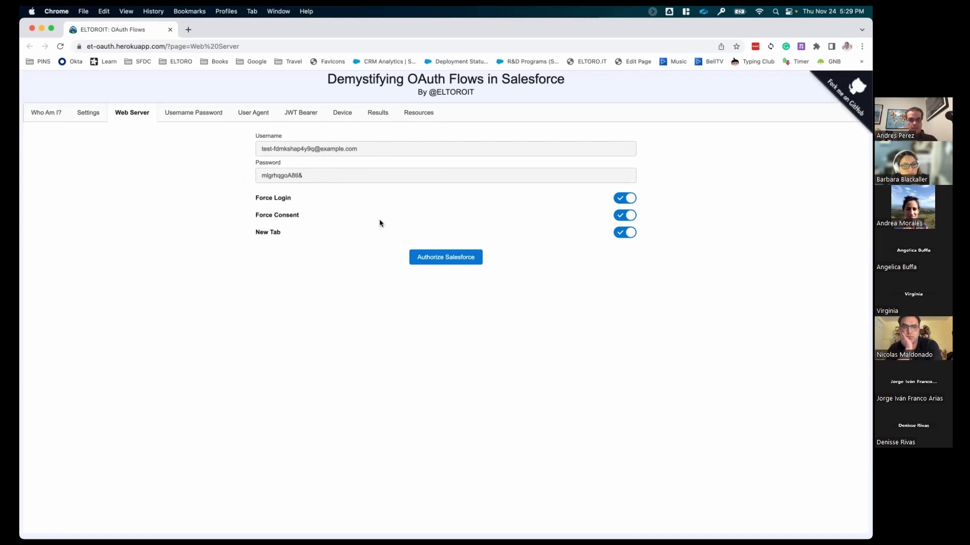
left_click(460, 259)
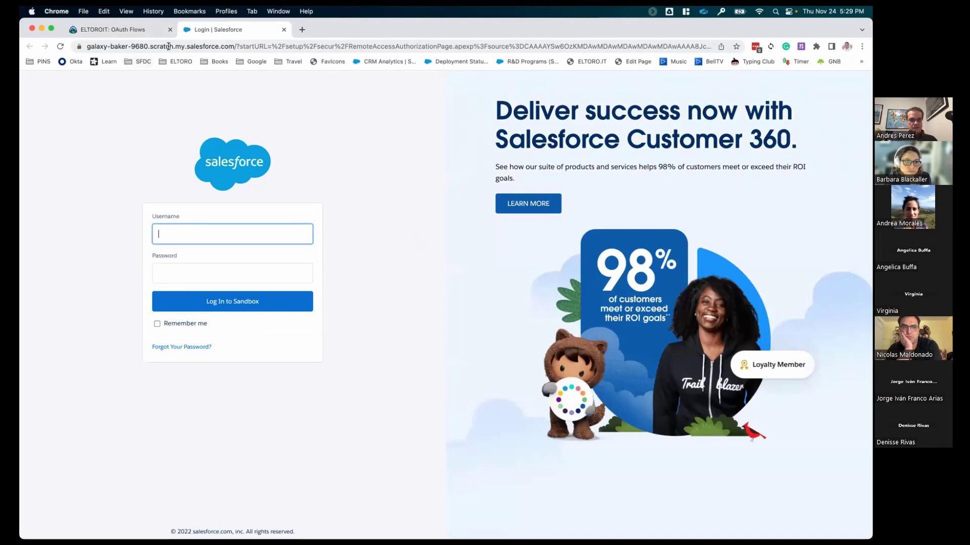
- Examine the Salesforce login page's URL, including its domain and the start URL parameters
left_click_drag(233, 46, 61, 45)
left_click(293, 46)
left_click_drag(282, 44, 720, 48)
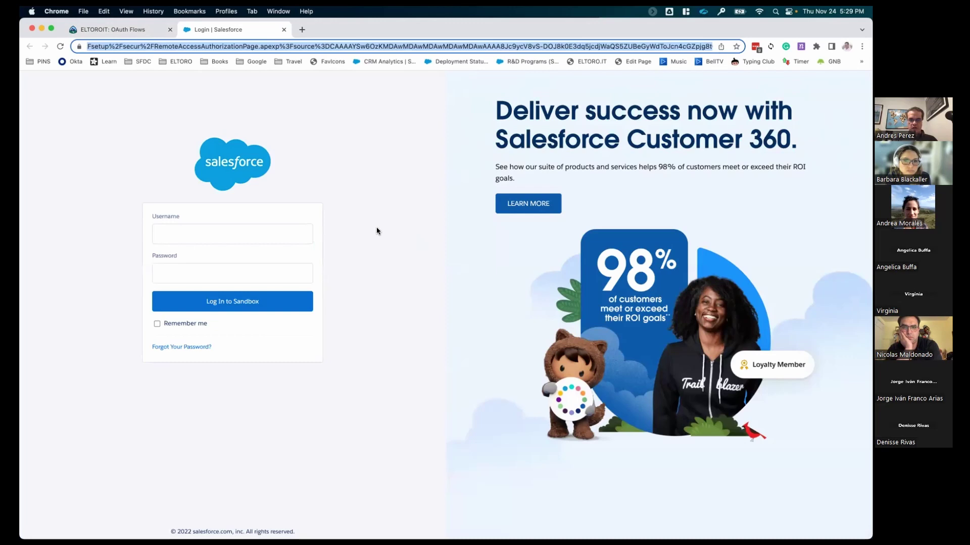
left_click(395, 226)
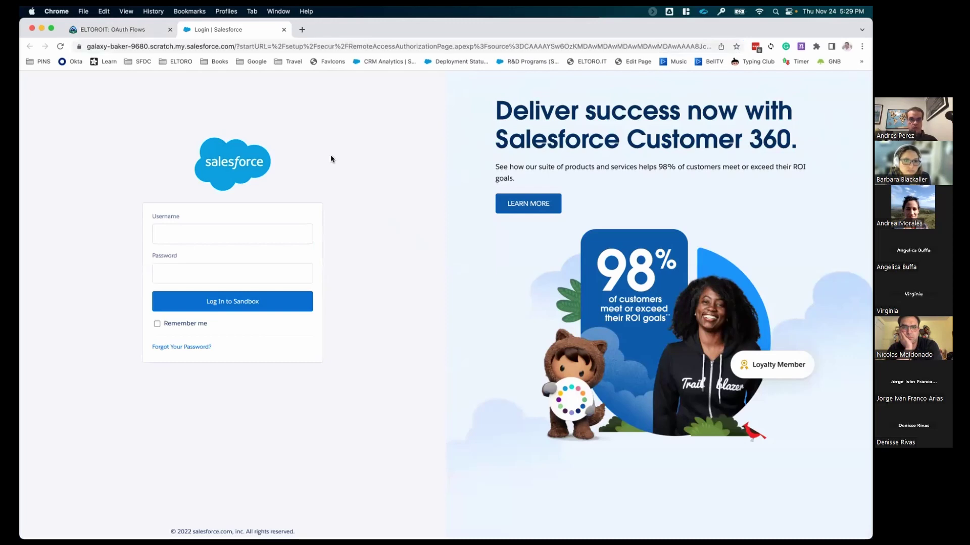
- Copy the username from the OAuth app's Web Server page into the Salesforce login form
left_click(132, 30)
left_click(359, 151)
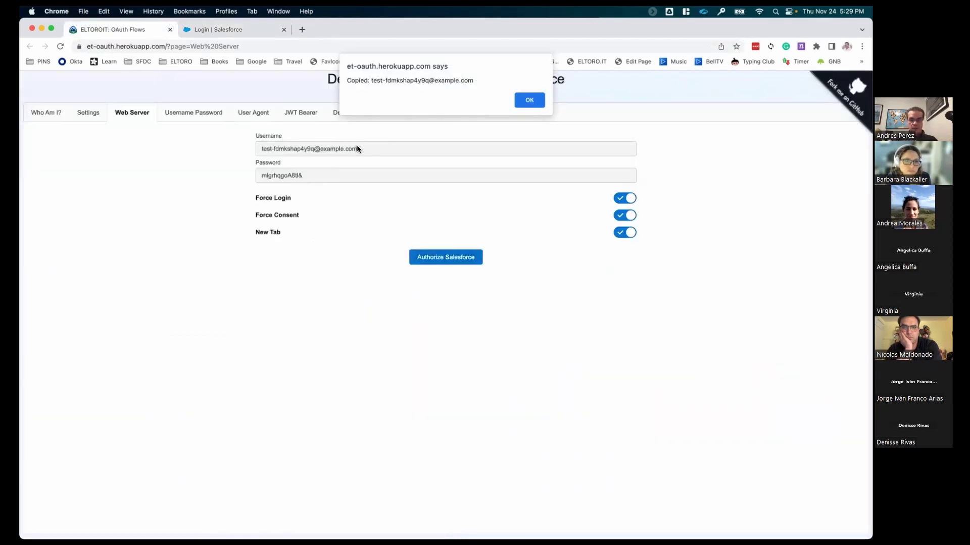
left_click(535, 103)
left_click(215, 31)
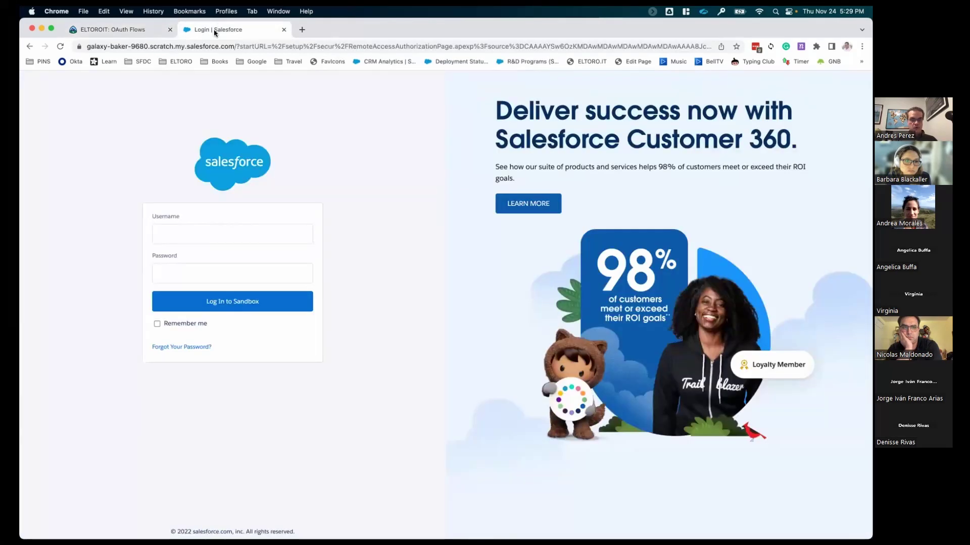
left_click(206, 236)
key("super+v")
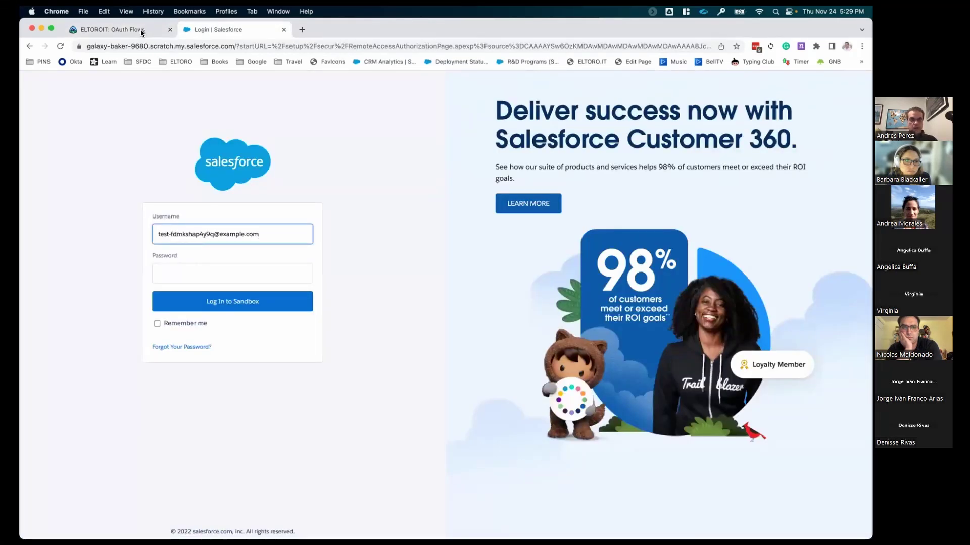
- Copy the account password from the OAuth app's Web Server page into the Salesforce login form
left_click(141, 30)
left_click(298, 180)
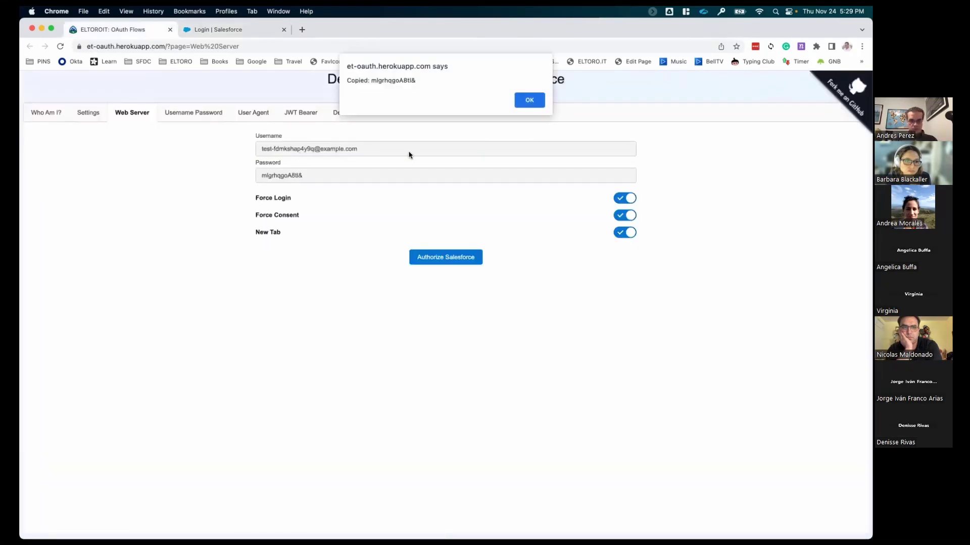
left_click(529, 100)
left_click(222, 29)
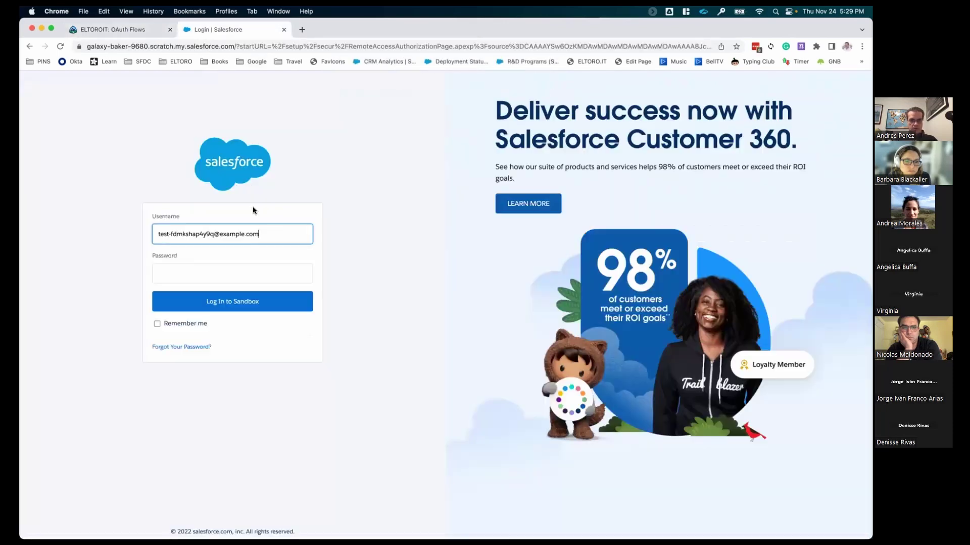
left_click(227, 276)
key("super+v")
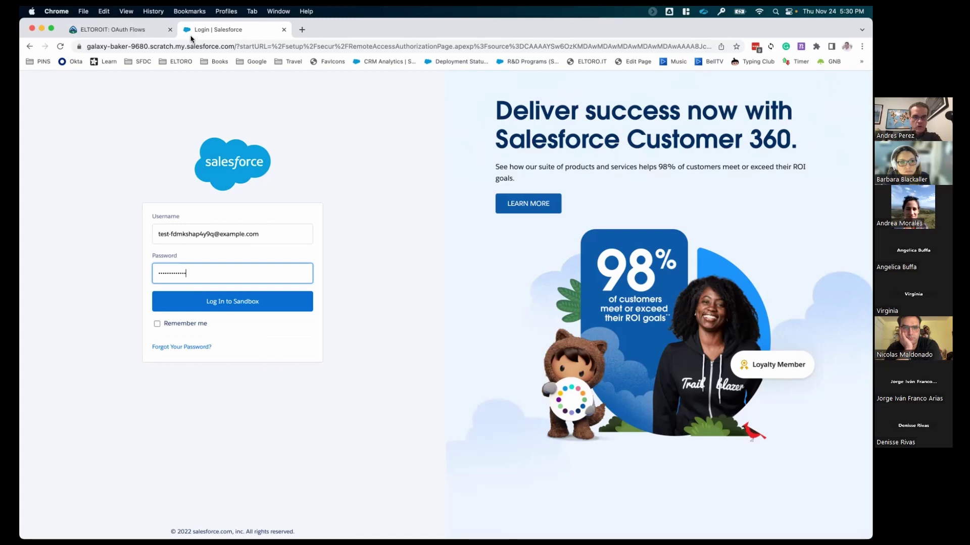
- Compare the domain of the OAuth app's page with the domain of the Salesforce login page
left_click(141, 31)
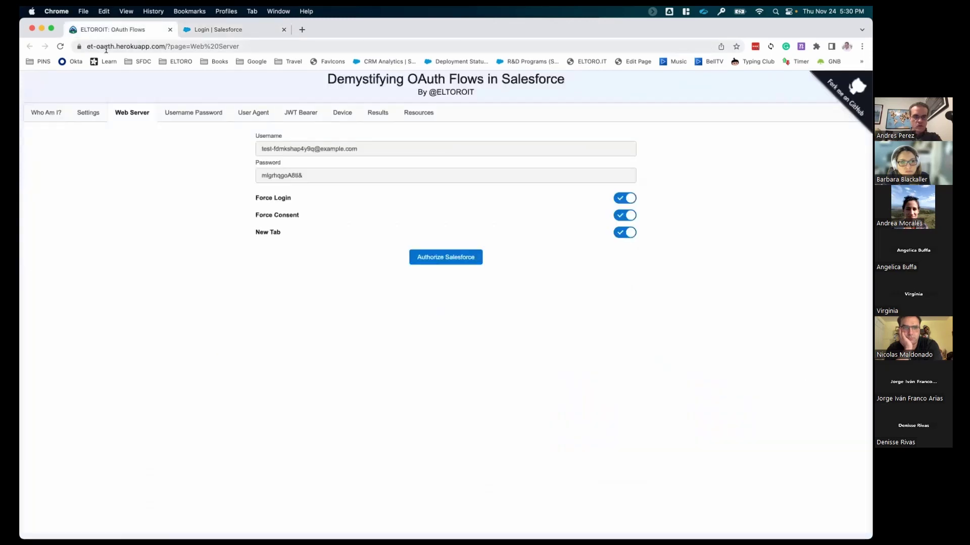
left_click_drag(164, 45, 62, 46)
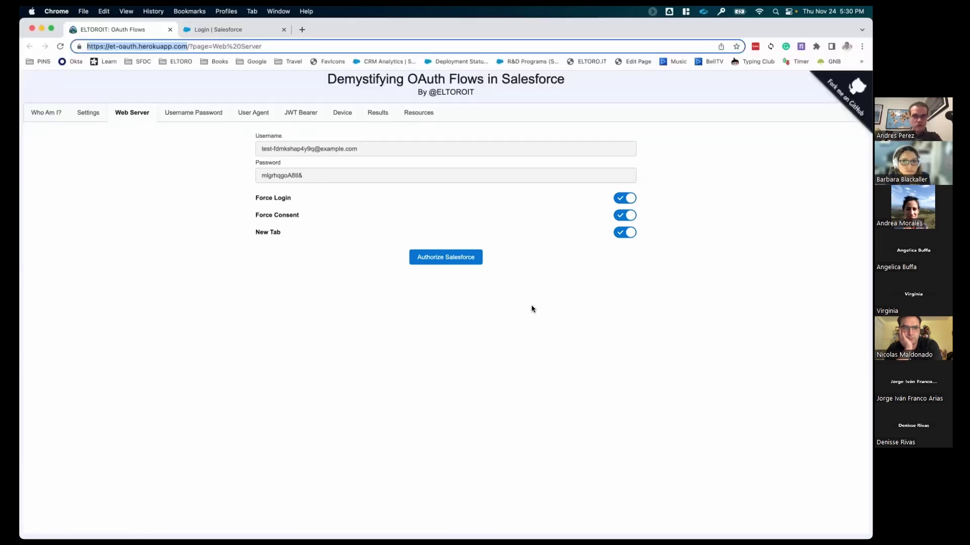
left_click(234, 31)
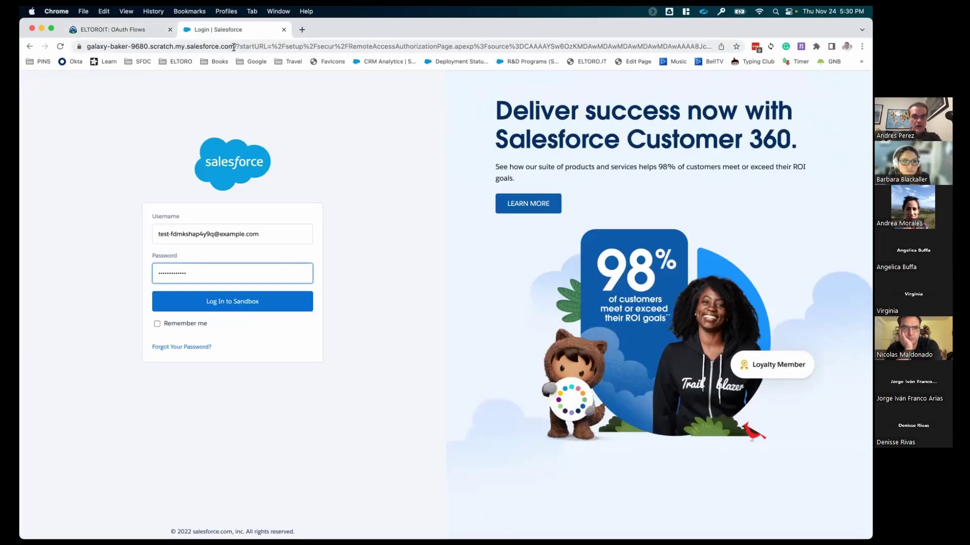
left_click_drag(234, 47, 87, 46)
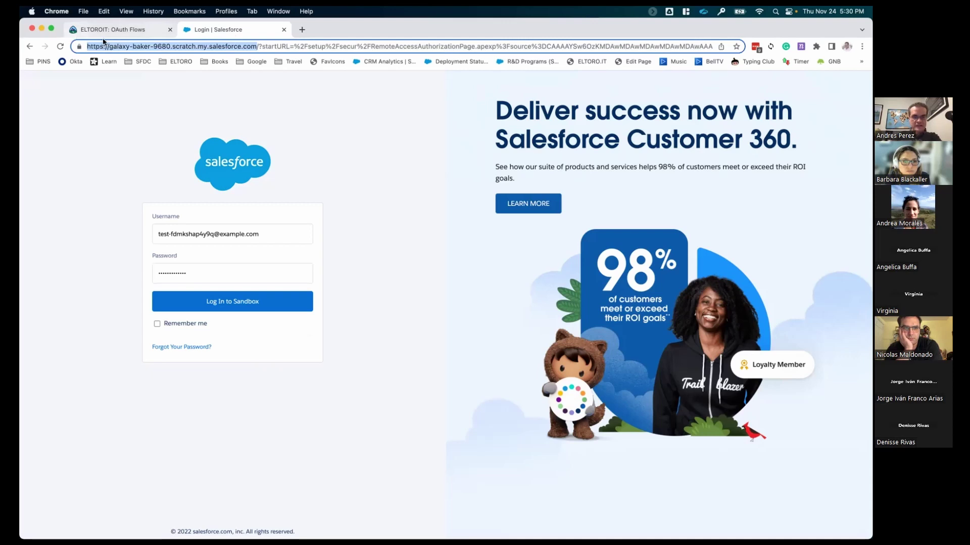
double_click(219, 47)
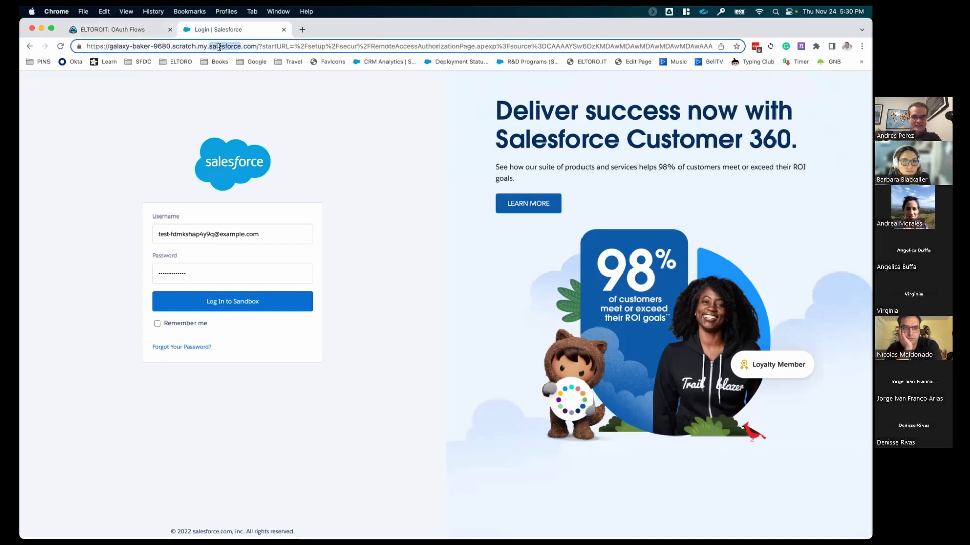
left_click(374, 283)
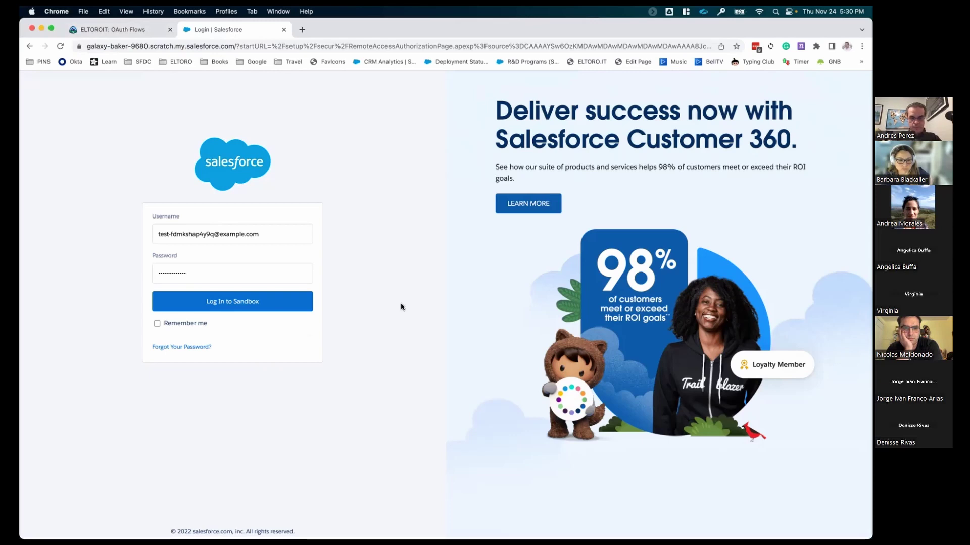
- Log in to the sandbox and allow IandAM the access it requests for the test user
left_click(283, 307)
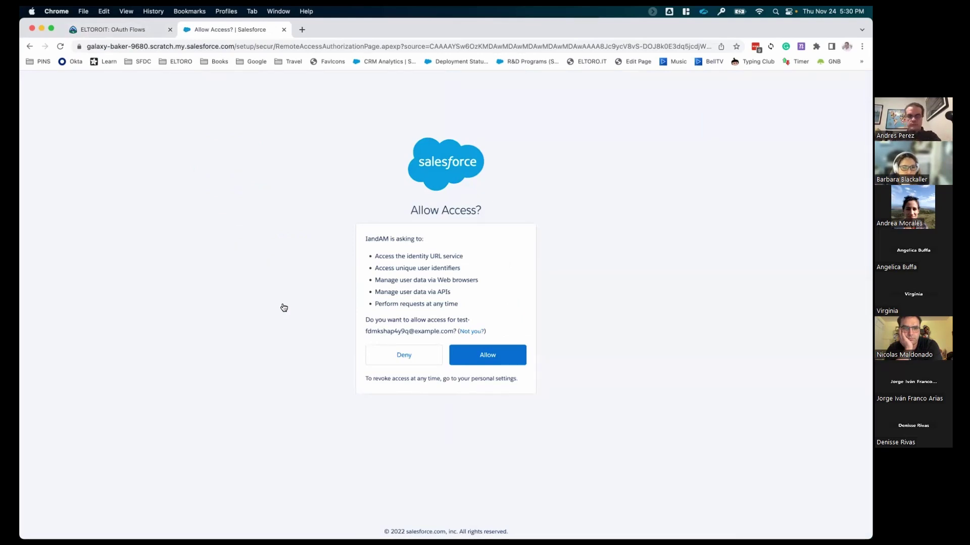
left_click_drag(364, 240, 388, 238)
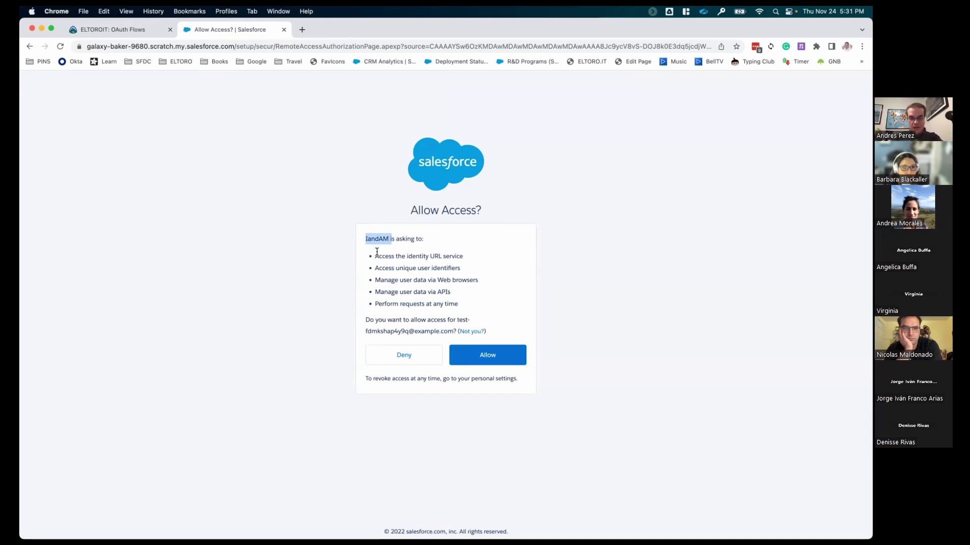
left_click_drag(374, 256, 466, 307)
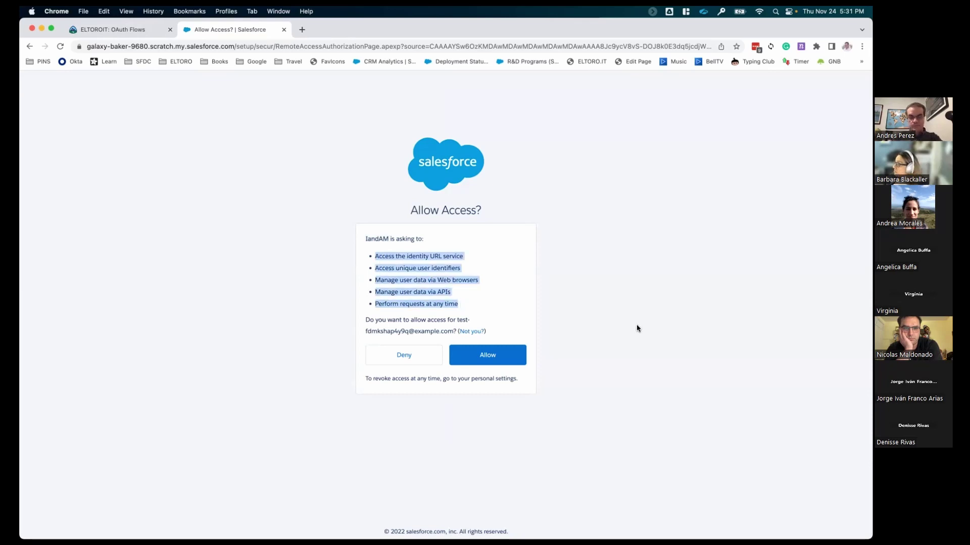
left_click(364, 332)
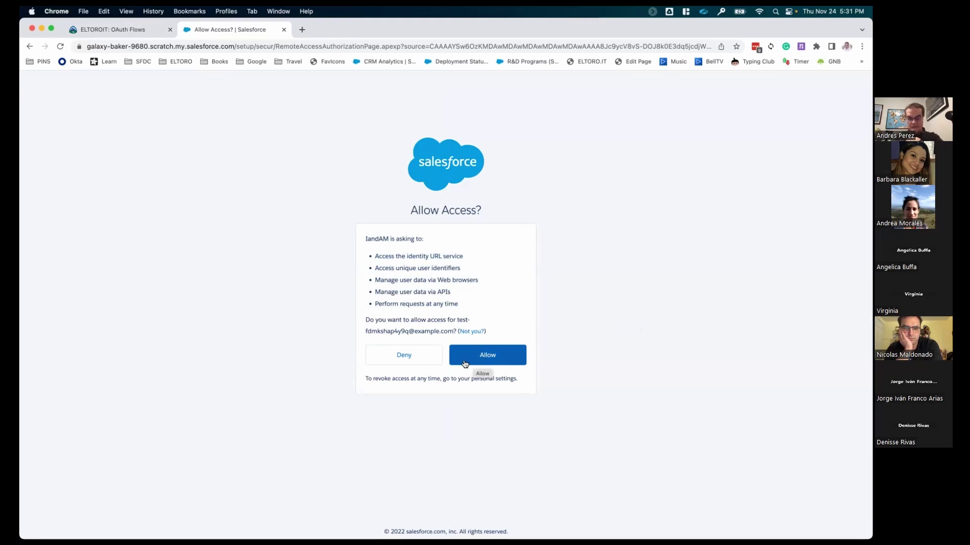
left_click_drag(365, 331, 443, 332)
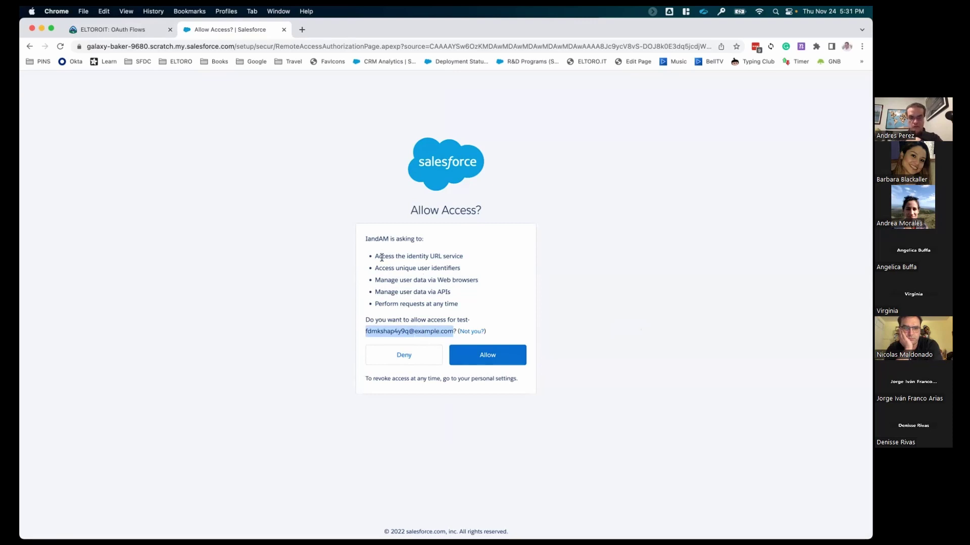
double_click(365, 238)
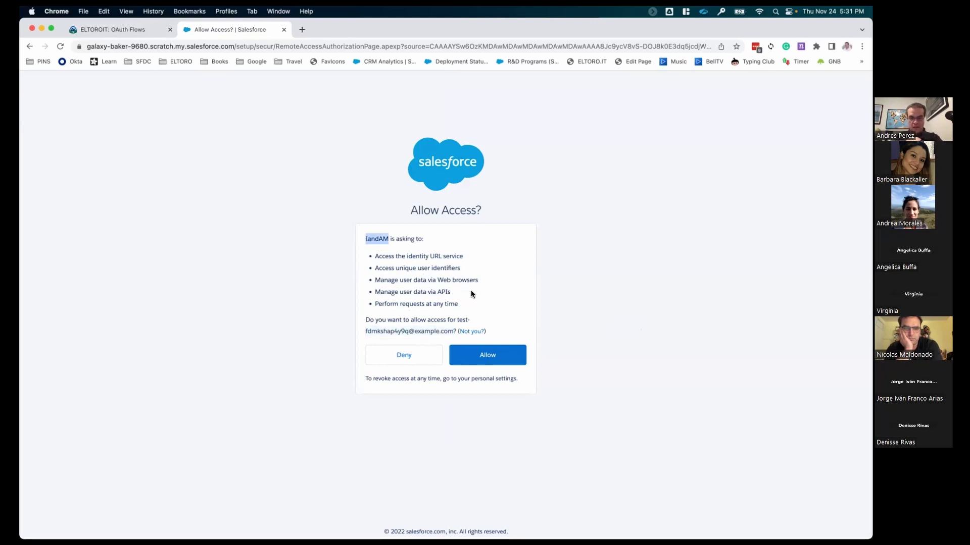
left_click_drag(374, 256, 465, 305)
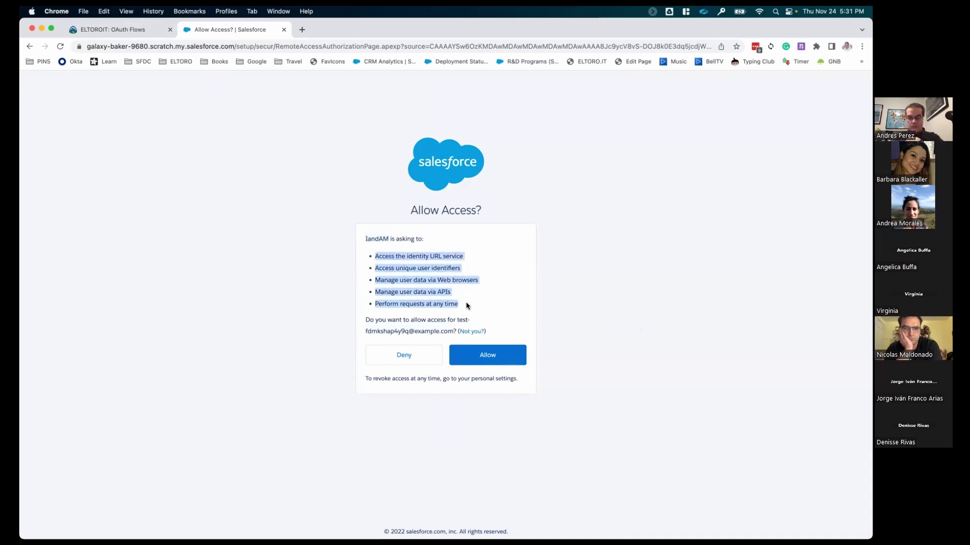
left_click(515, 364)
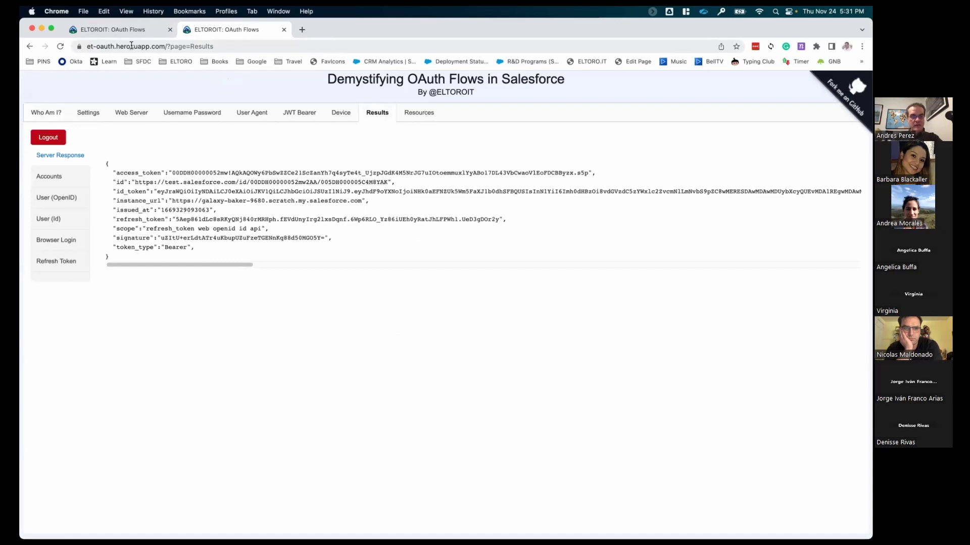
- Check the results page's domain and view the Accounts, User (OpenID) and User (Id) data
left_click_drag(163, 46, 68, 38)
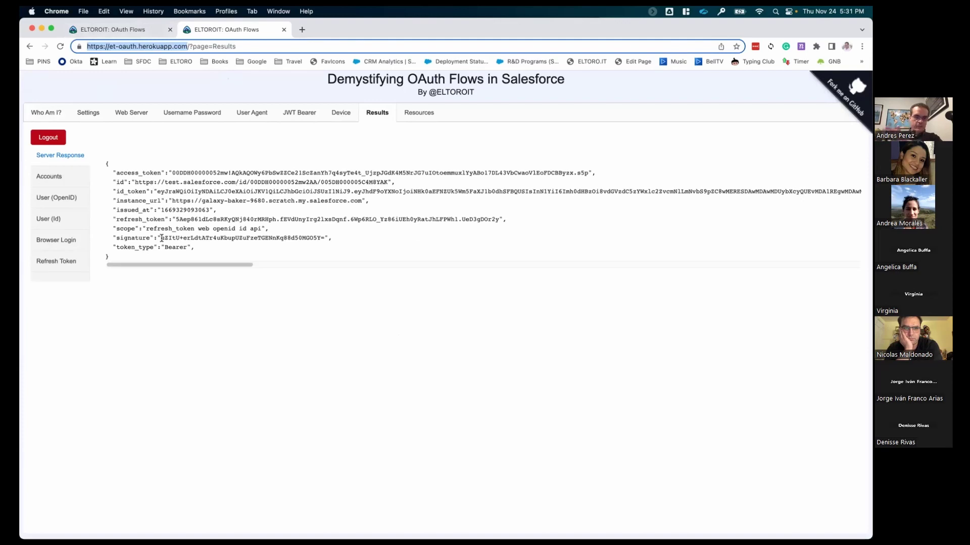
left_click(69, 181)
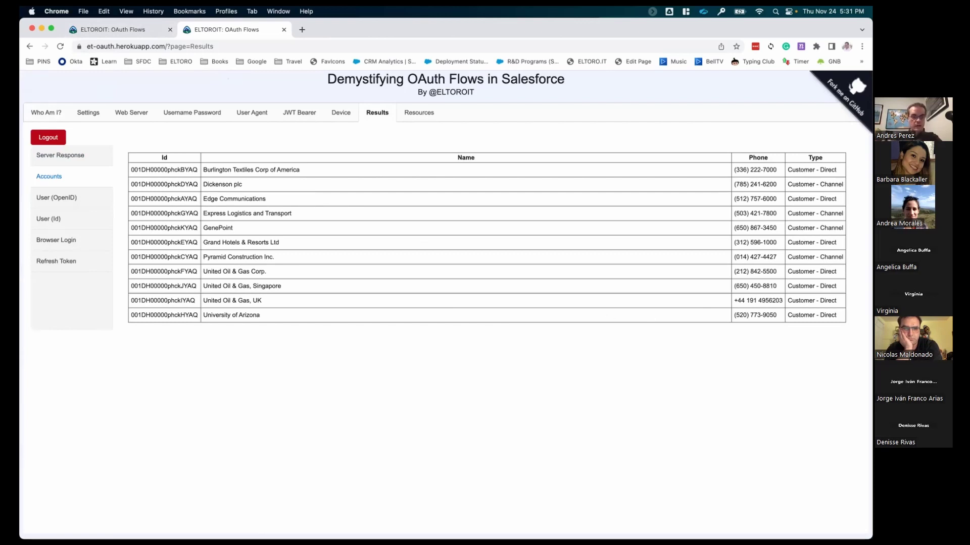
left_click(81, 200)
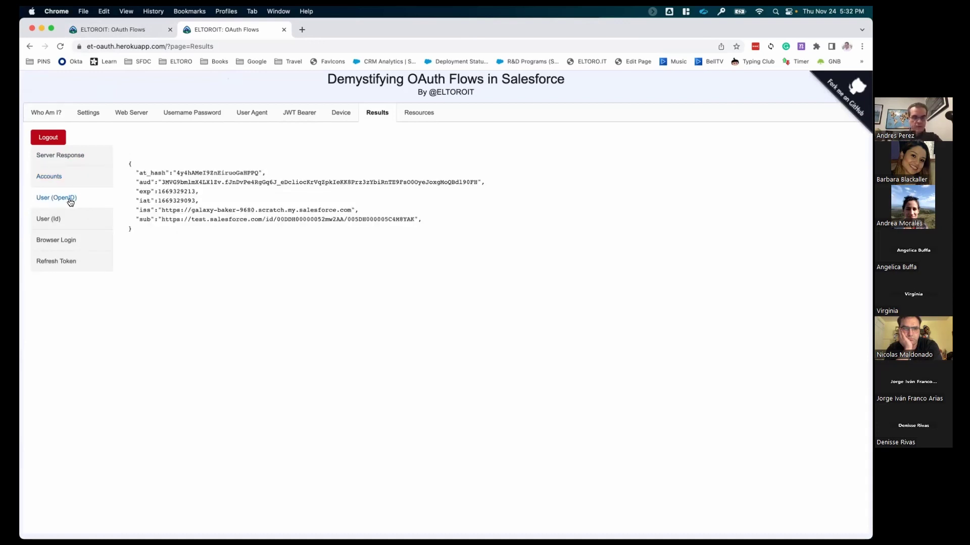
left_click(79, 224)
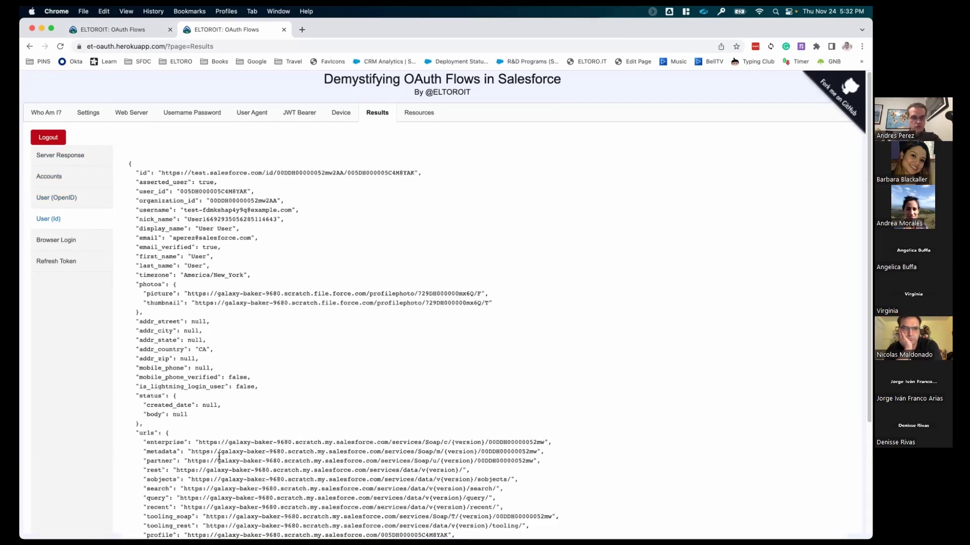
- Re-authorize Salesforce with the refresh token from the OAuth results
left_click(62, 263)
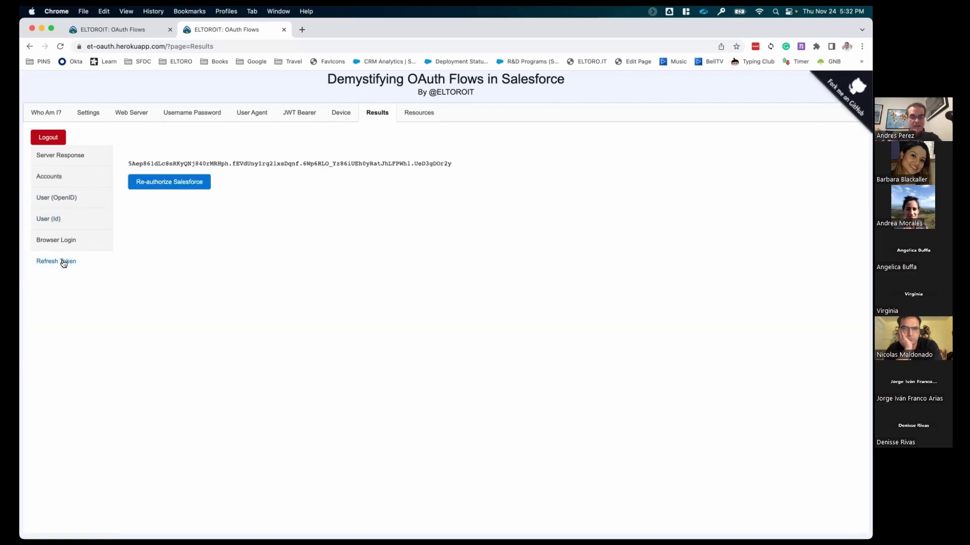
triple_click(129, 162)
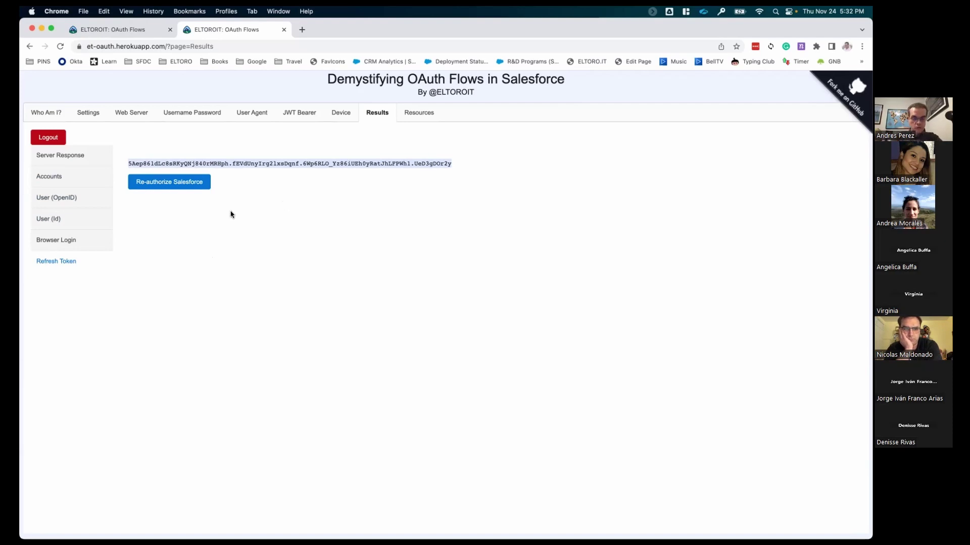
left_click(186, 185)
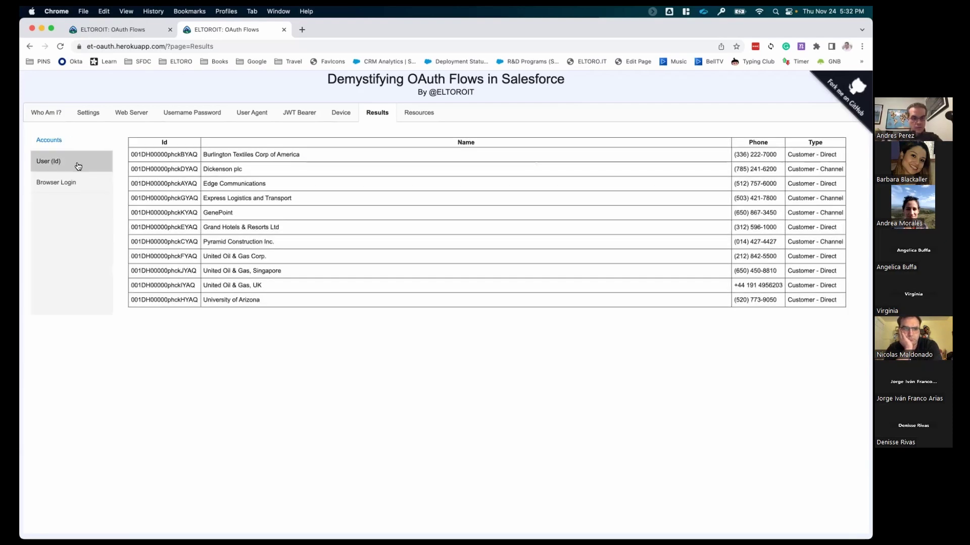
- Check the User (Id), Browser Login and Accounts results of the re-authorized session
left_click(77, 167)
left_click(90, 184)
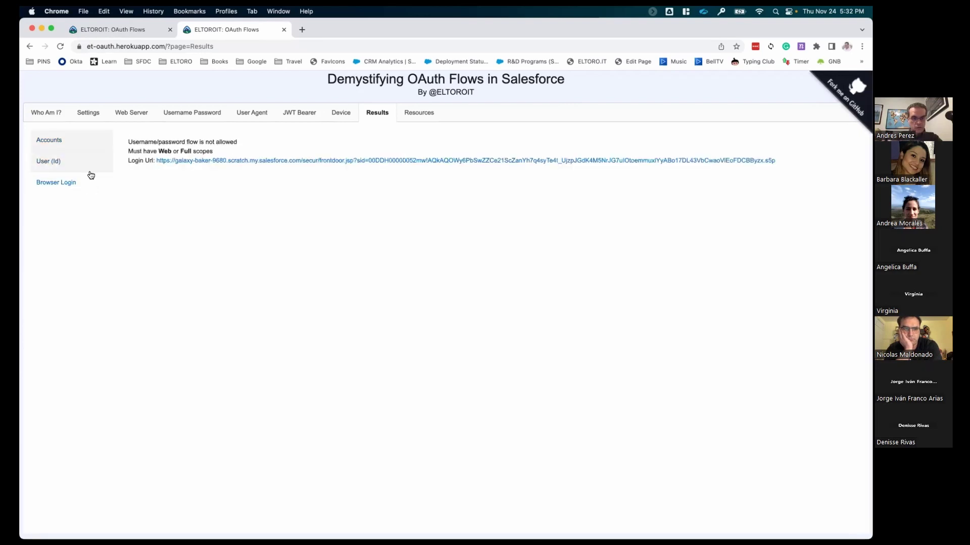
left_click(90, 146)
left_click(92, 163)
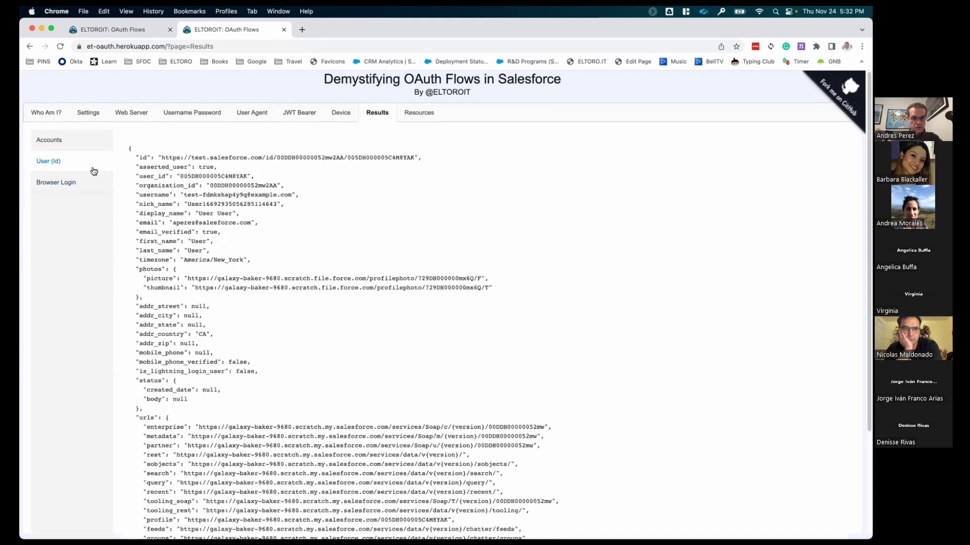
left_click(94, 190)
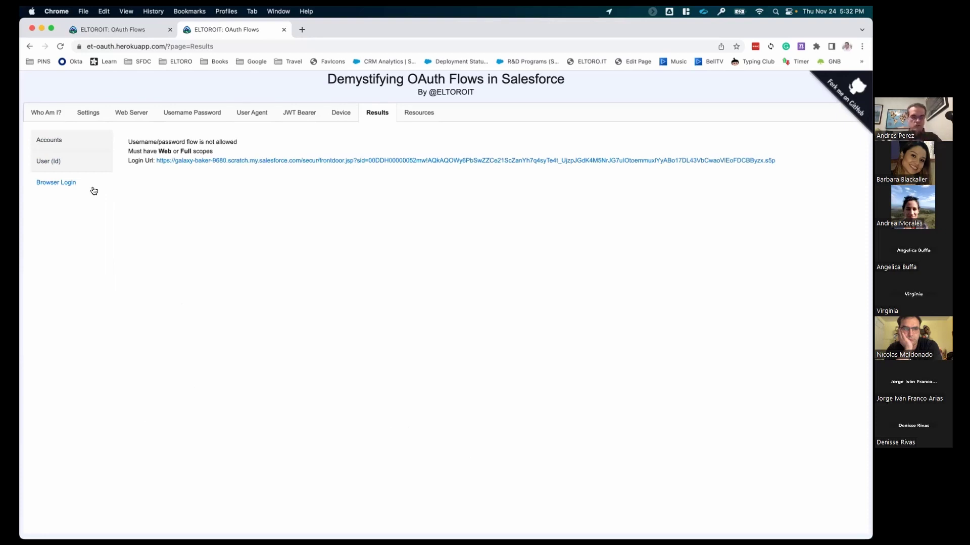
left_click(93, 141)
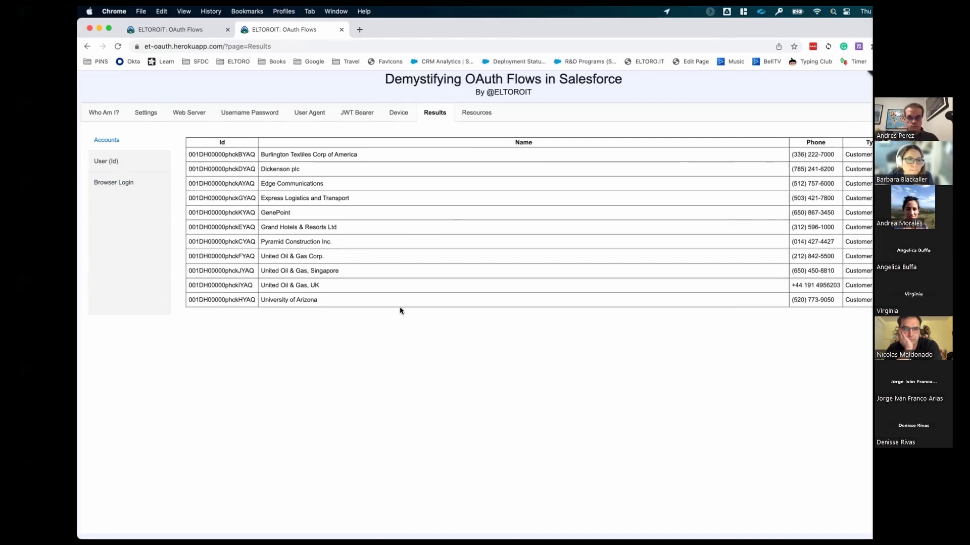
- Switch to the slide presentation and advance past the "What happened?" slide to Step 1
key("super+Tab")
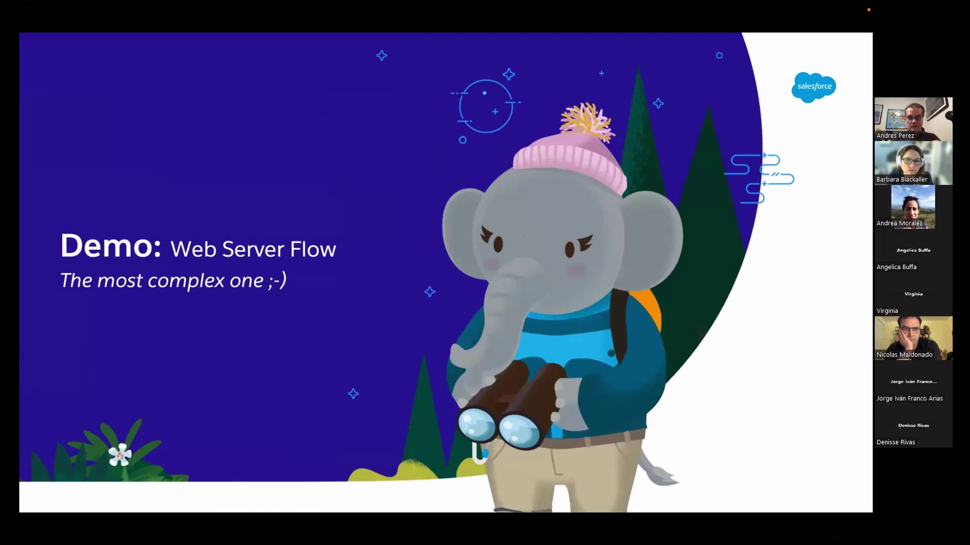
key("Right")
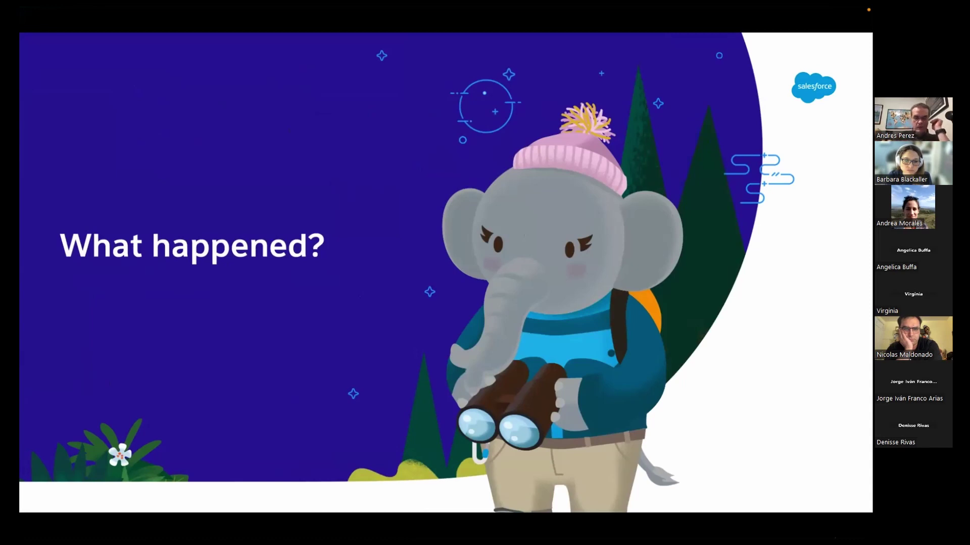
key("Right")
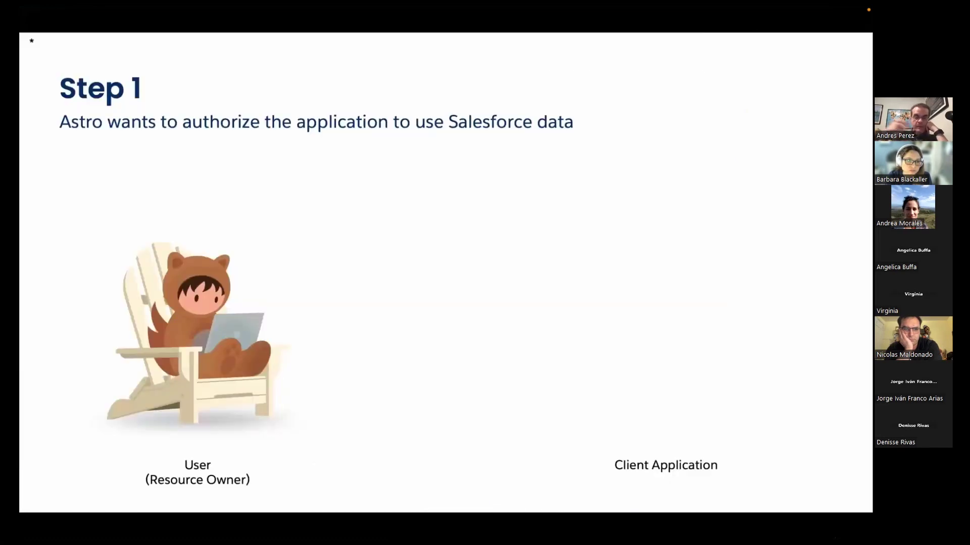